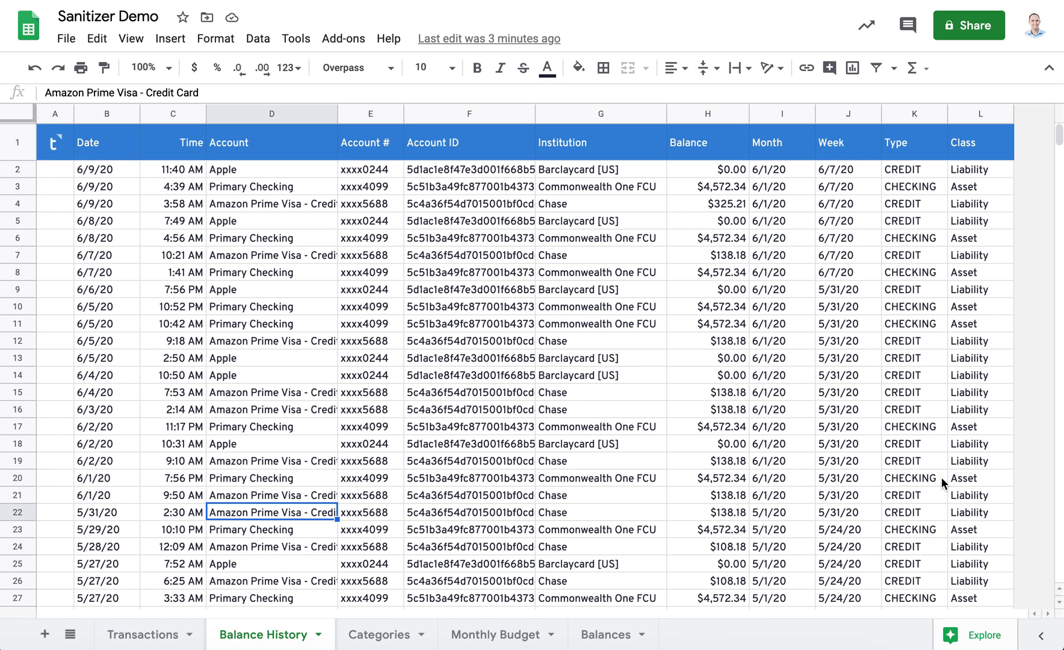
- Review the Account ID values and the original Transactions and Balance History sheets
click(465, 463)
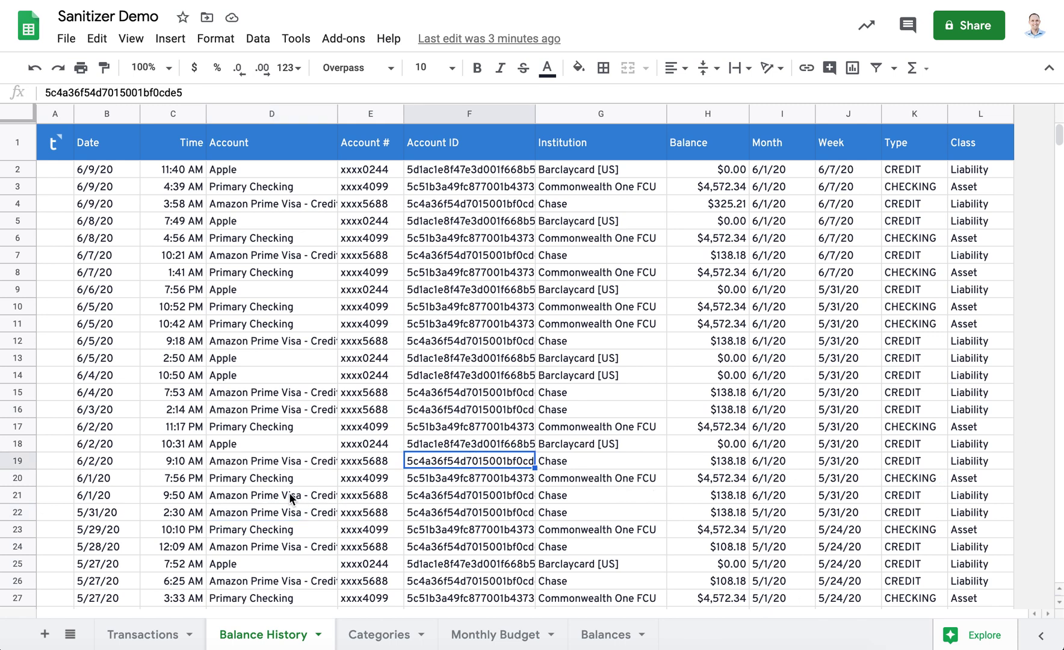
click(124, 635)
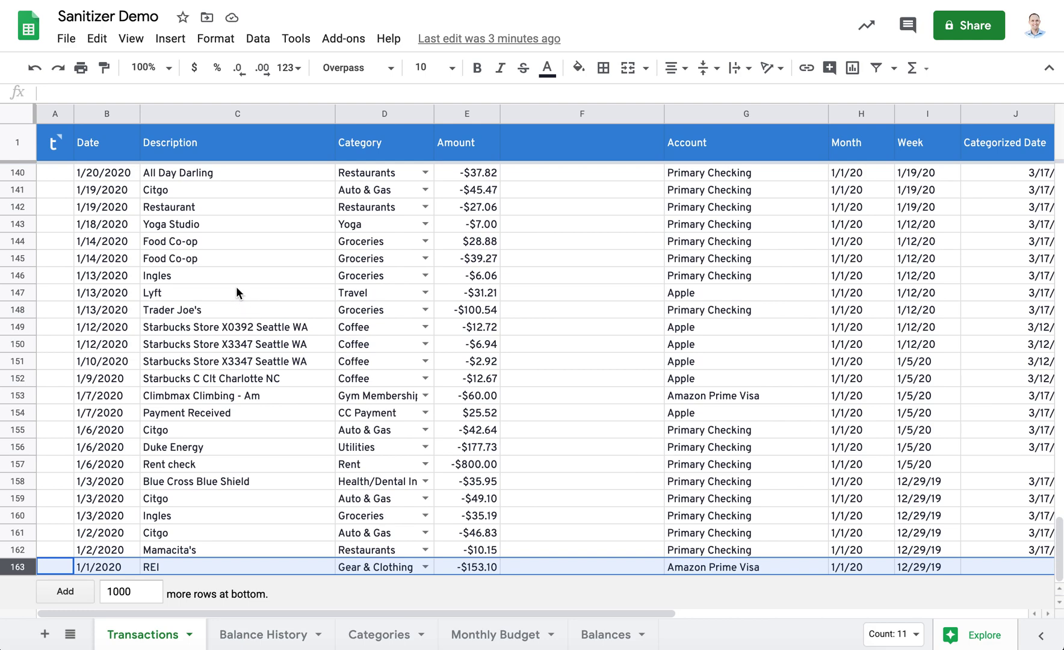
scroll(236, 285, up, 20)
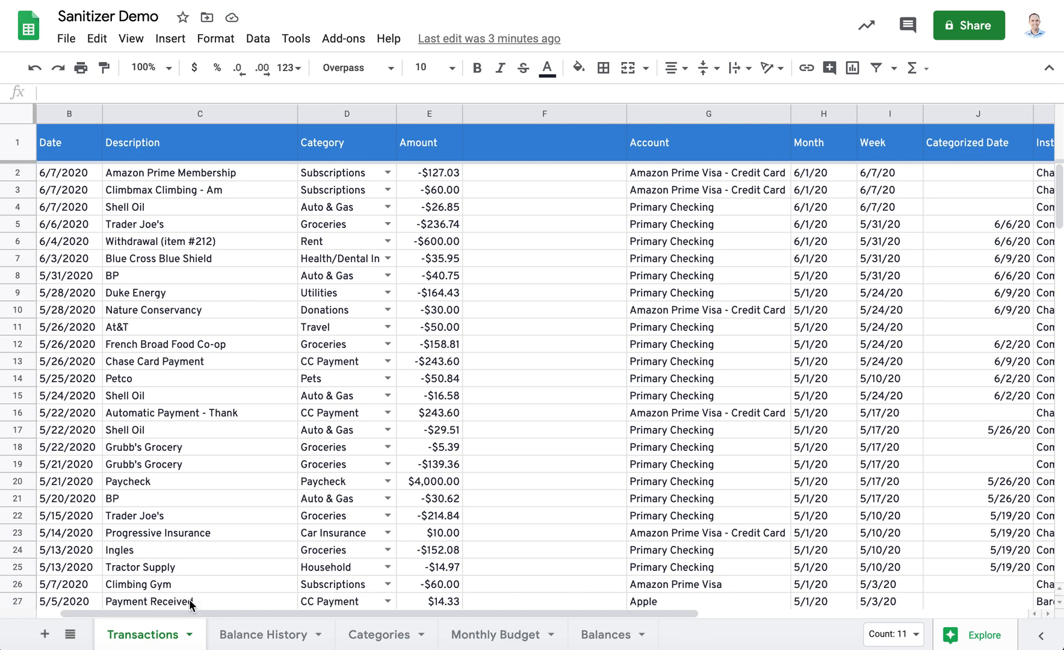
click(251, 634)
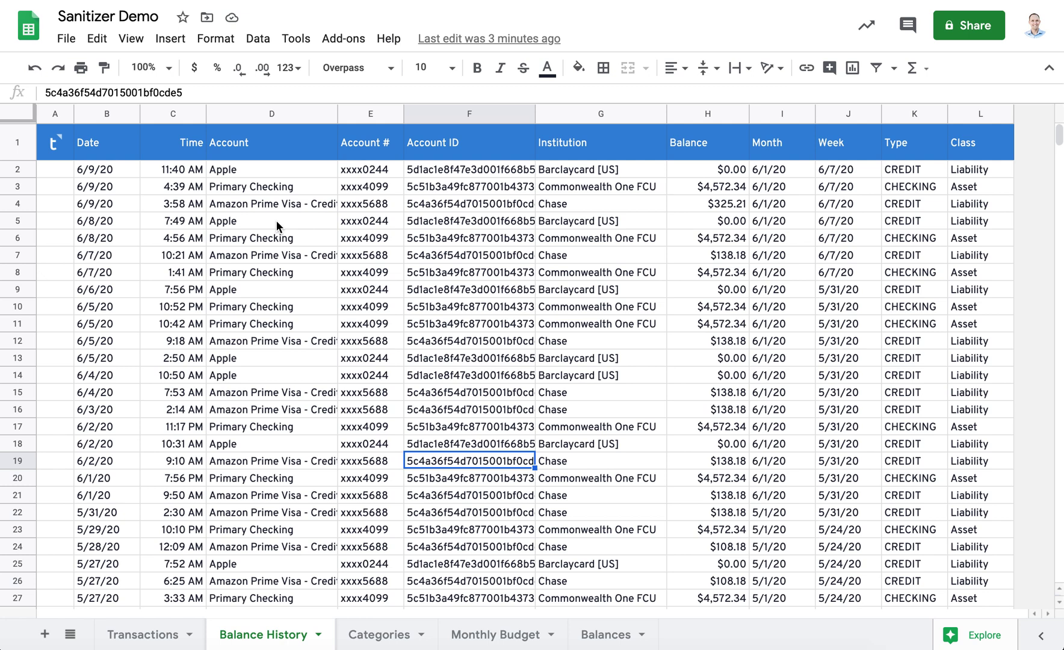
click(70, 635)
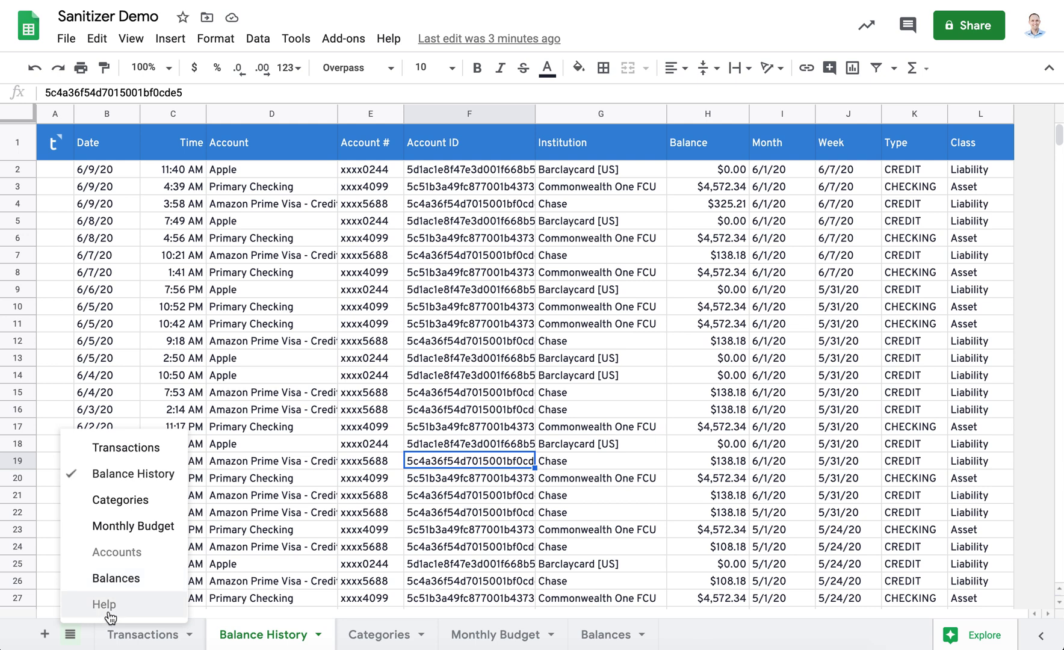
click(300, 532)
click(147, 637)
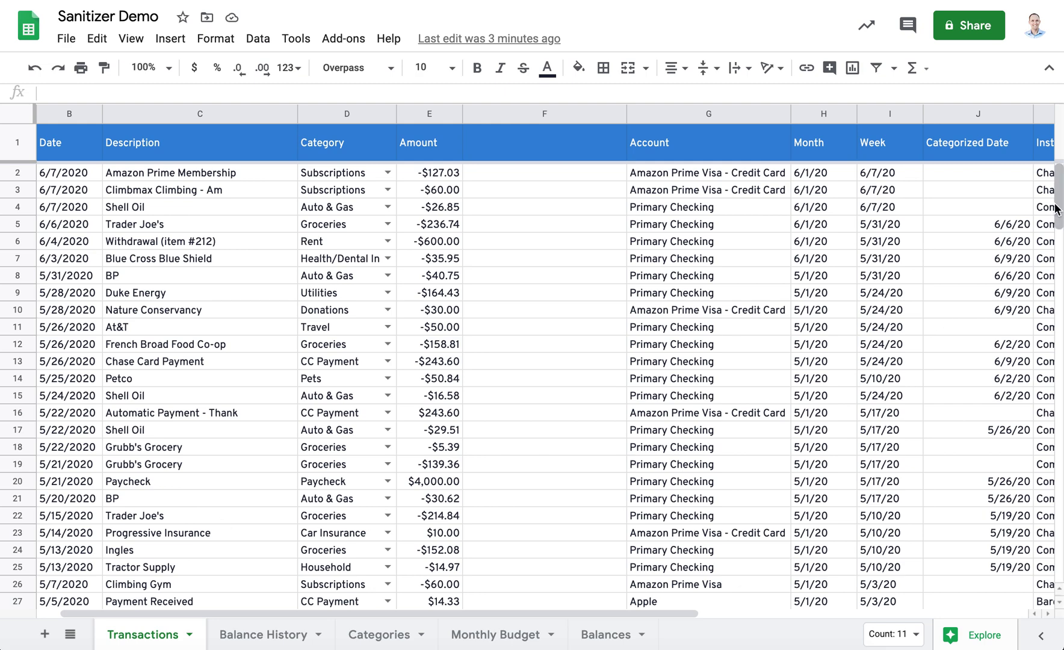
drag(1056, 208, 1058, 589)
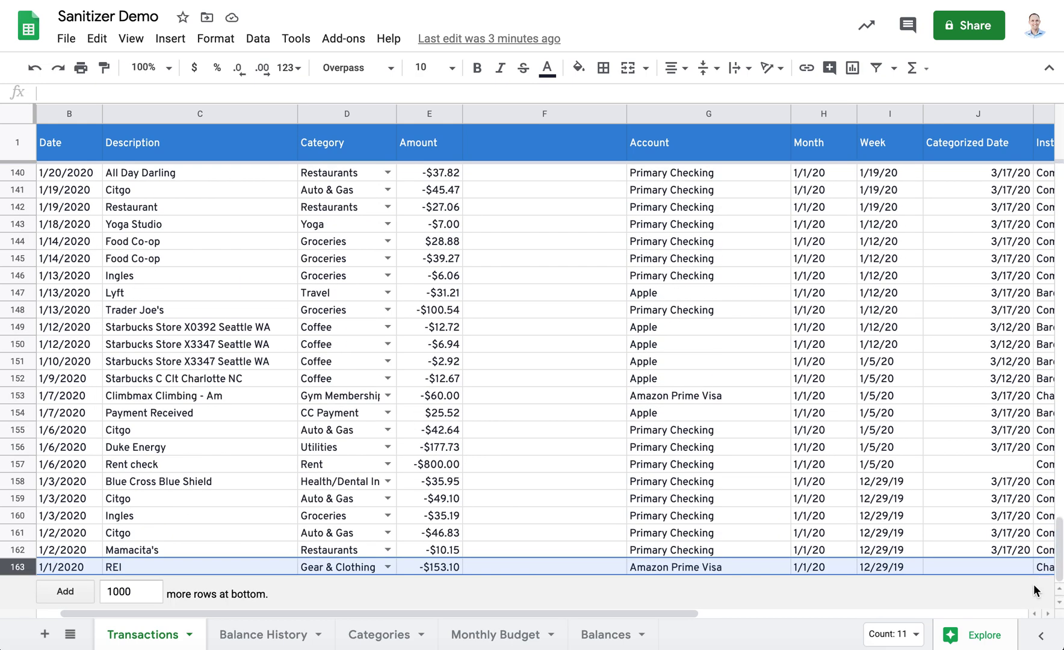
click(257, 643)
drag(1057, 136, 1053, 602)
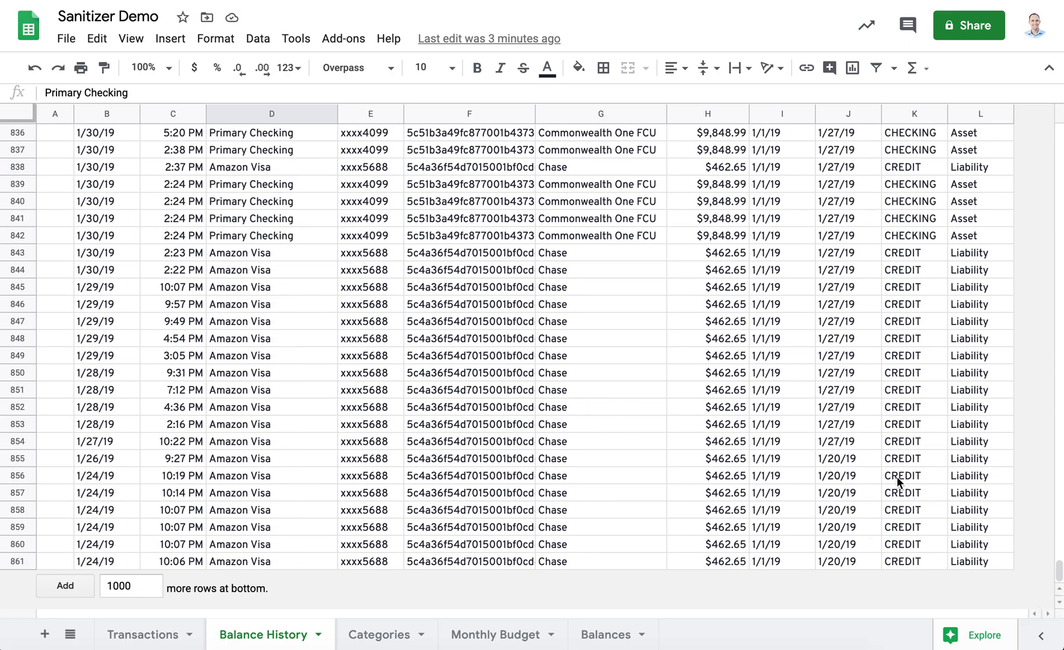
drag(1059, 569, 1058, 95)
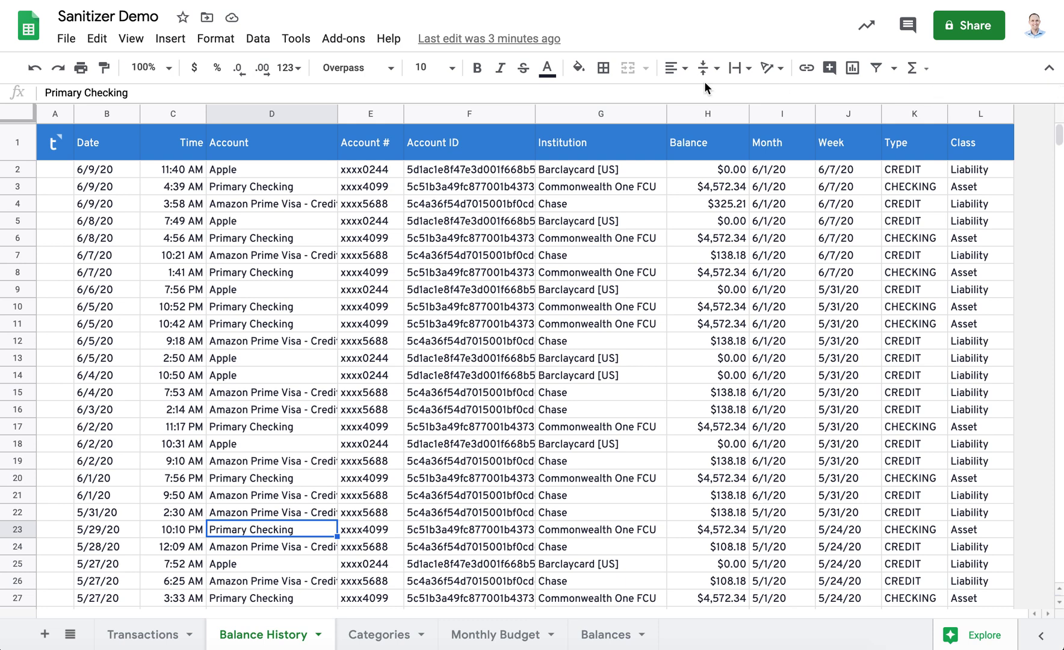
- Launch Tiller Money Labs and go to Tools > Utilities > Sheet Sanitizer
click(343, 39)
mouse_move(381, 144)
click(537, 144)
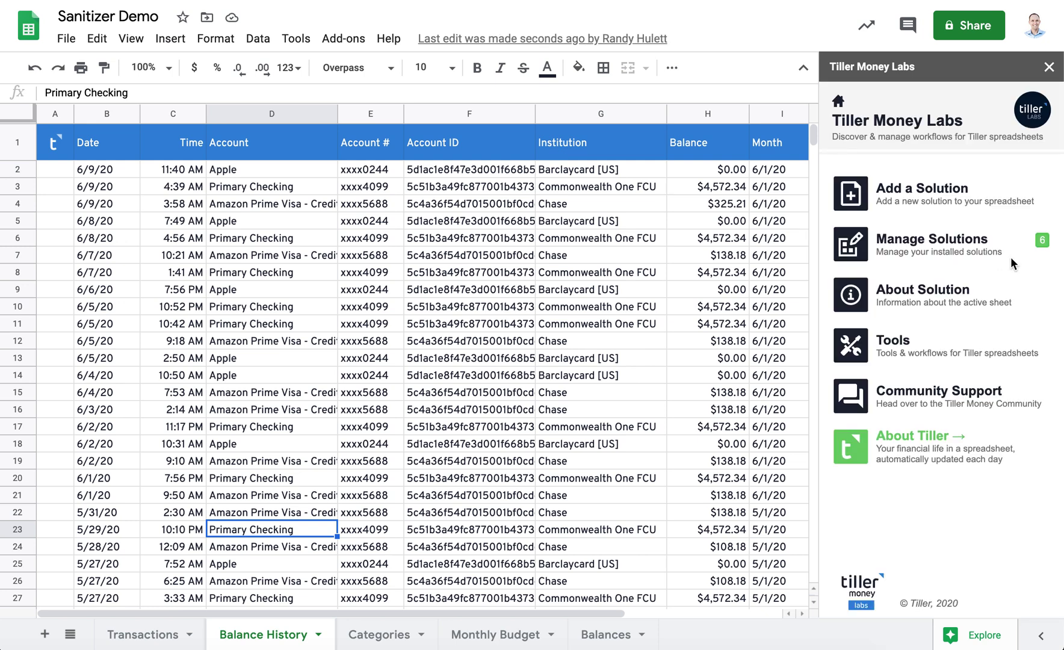
click(887, 343)
click(890, 388)
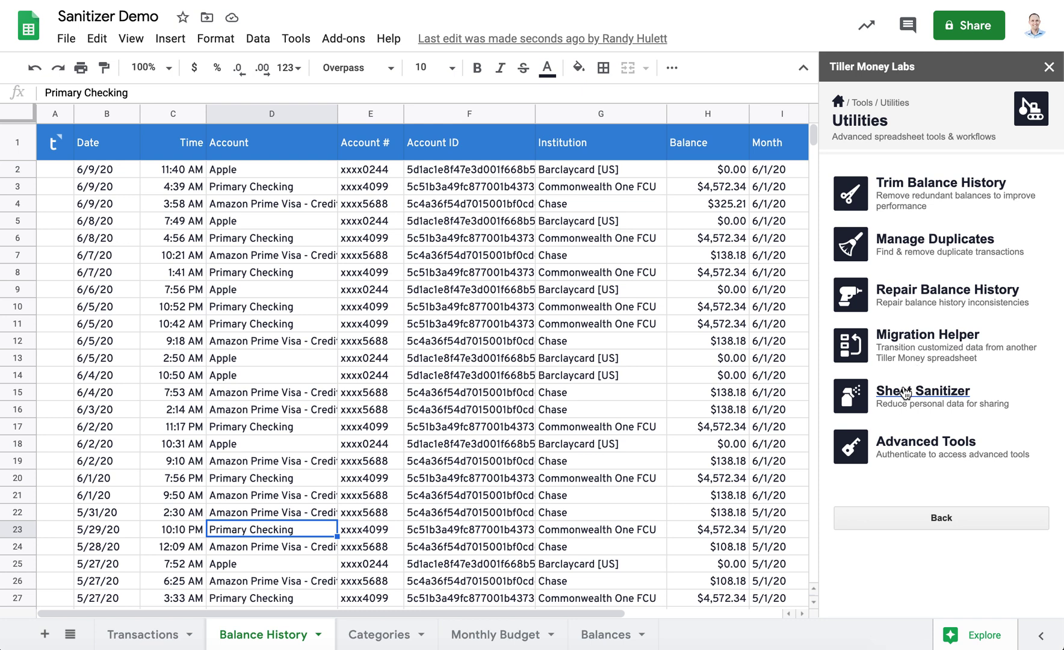
click(904, 391)
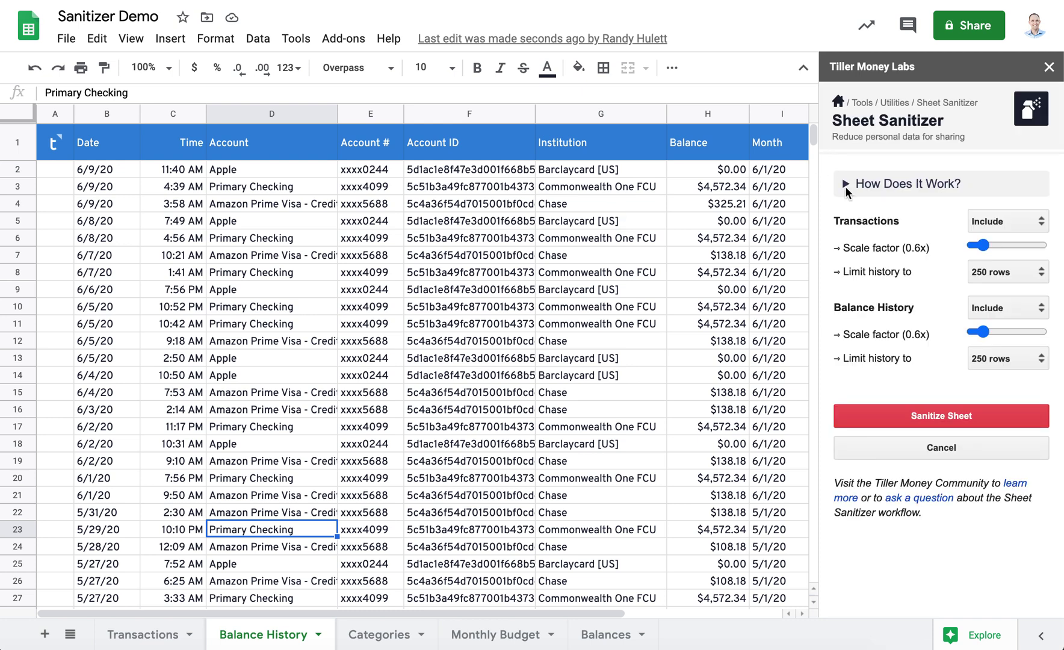
- Expand and collapse the How Does It Work? explanation in the sidebar
click(846, 184)
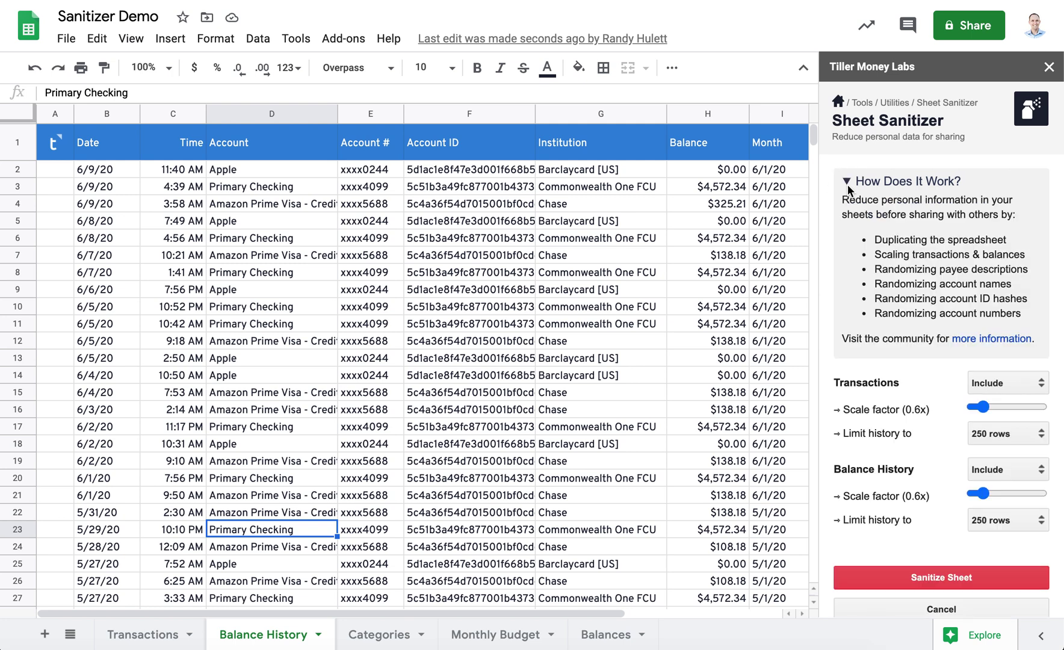
click(846, 185)
scroll(906, 277, down, 1)
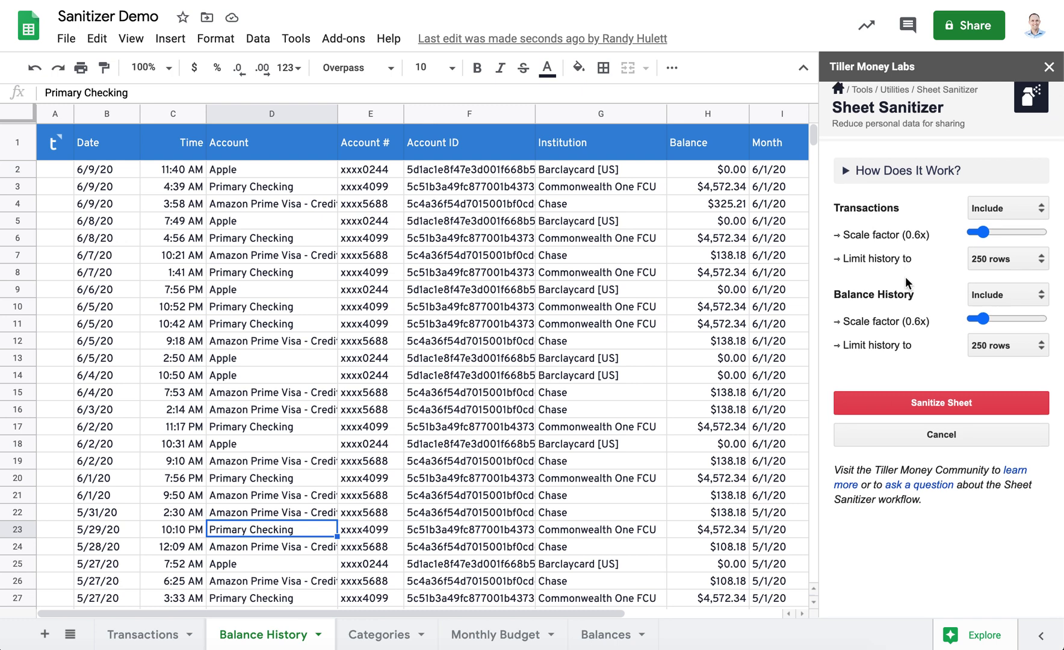
- Raise the Transactions scale factor to 0.8x, keeping Transactions set to Include
click(985, 234)
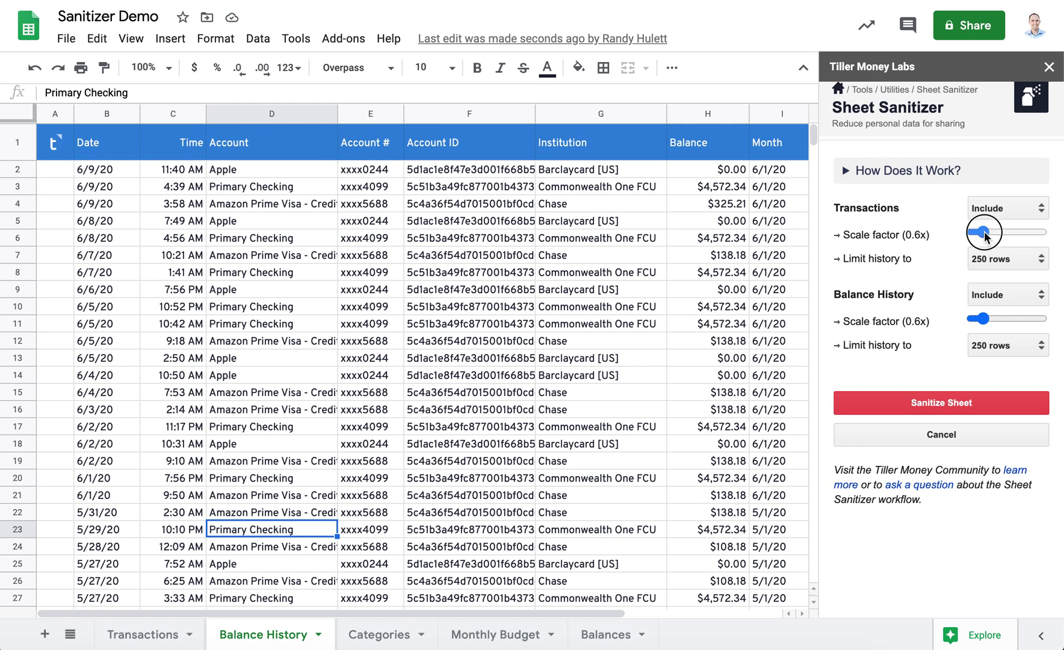
drag(985, 235, 988, 236)
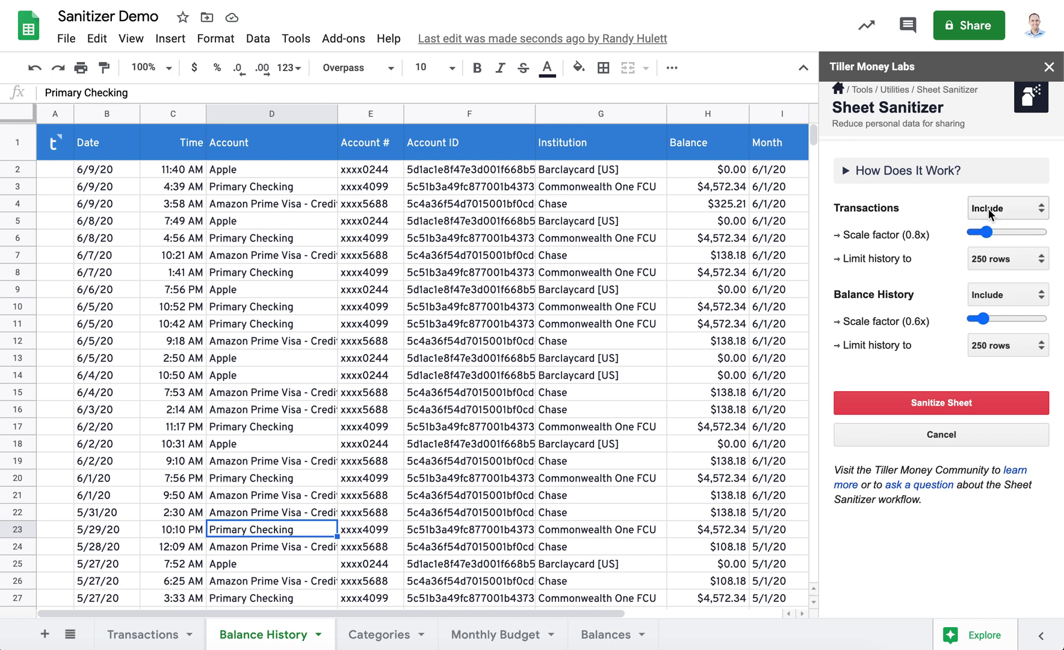
click(991, 209)
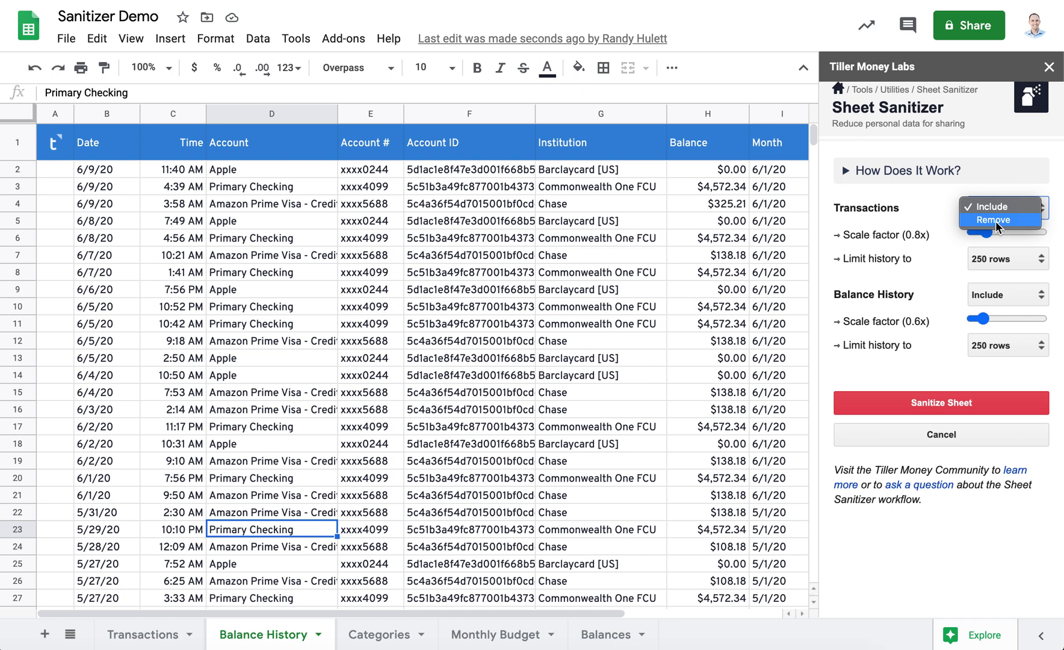
click(939, 216)
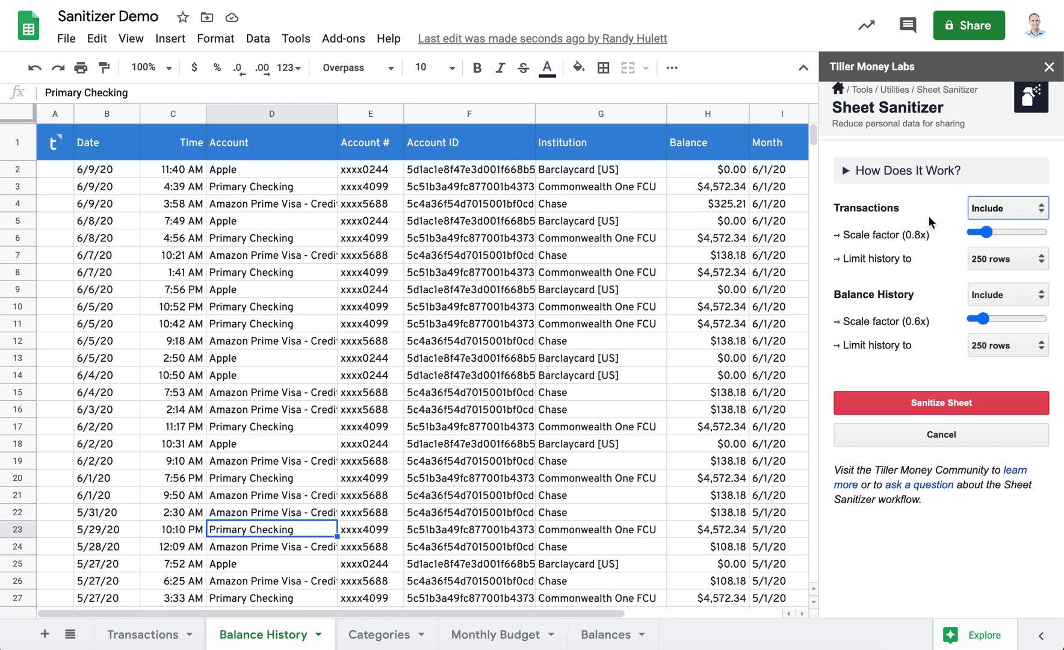
click(993, 259)
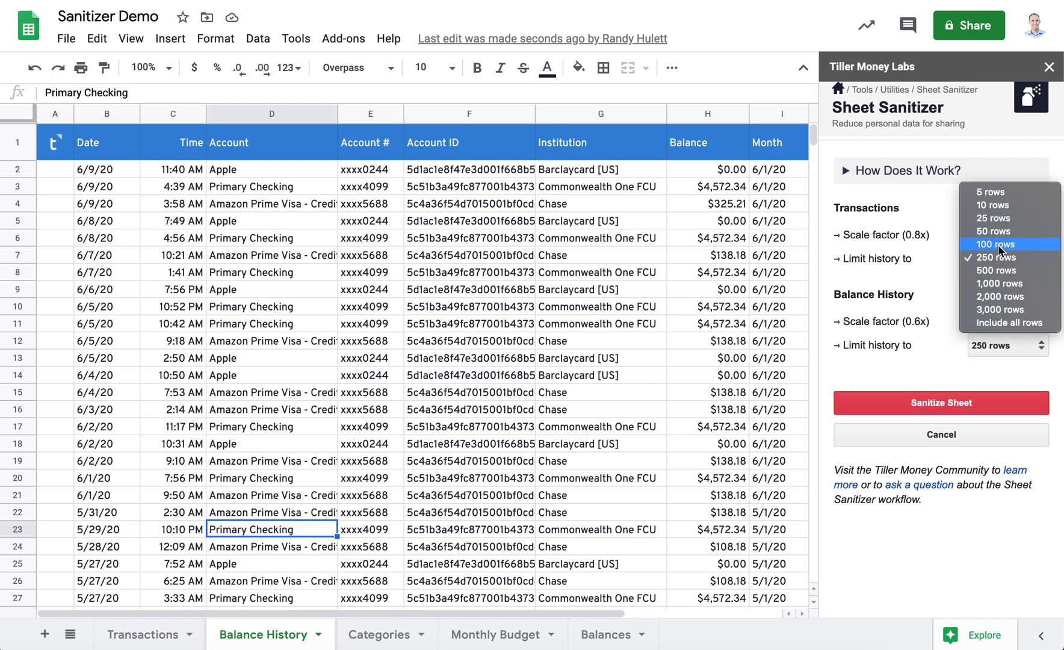
- Cap Transactions at 100 rows, set Balance History to Include at 0.4x with 500 rows, then sanitize
click(998, 245)
click(991, 293)
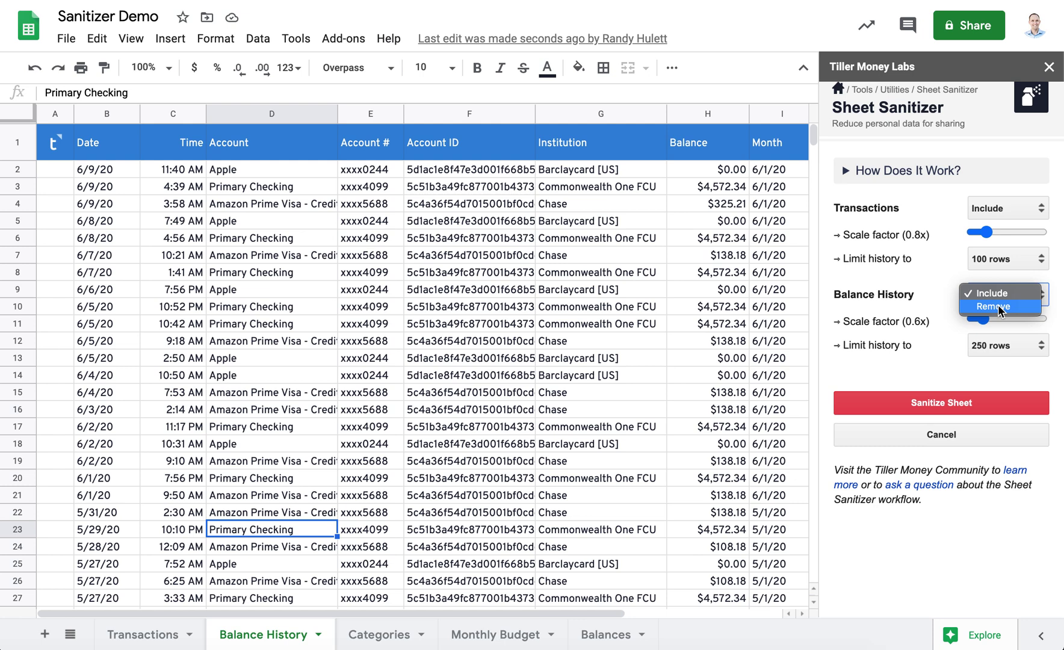
click(914, 286)
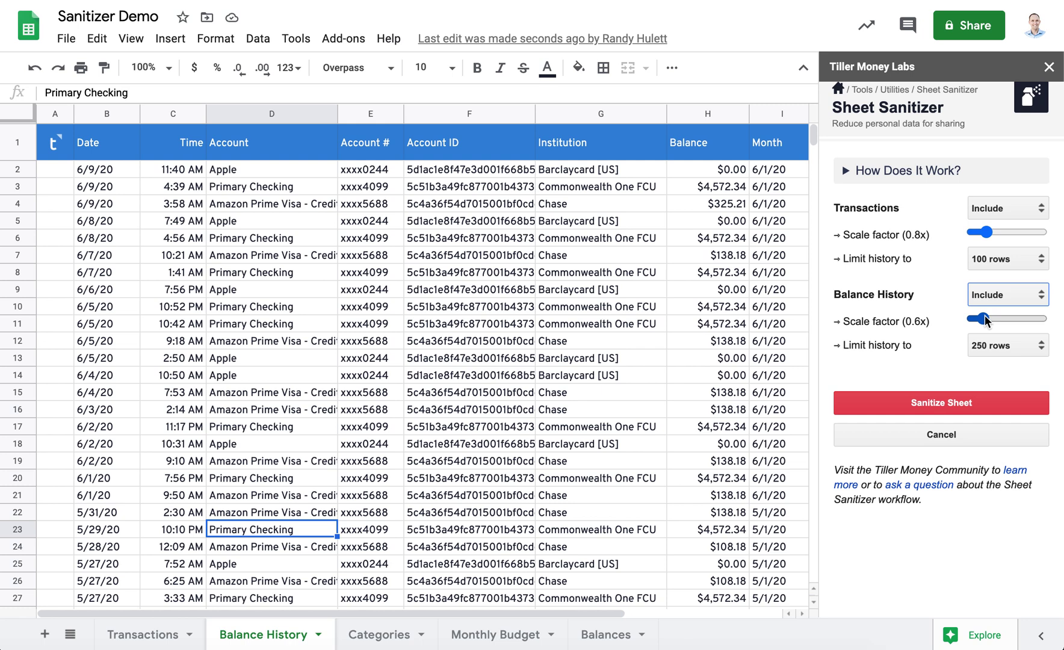
drag(985, 319, 976, 318)
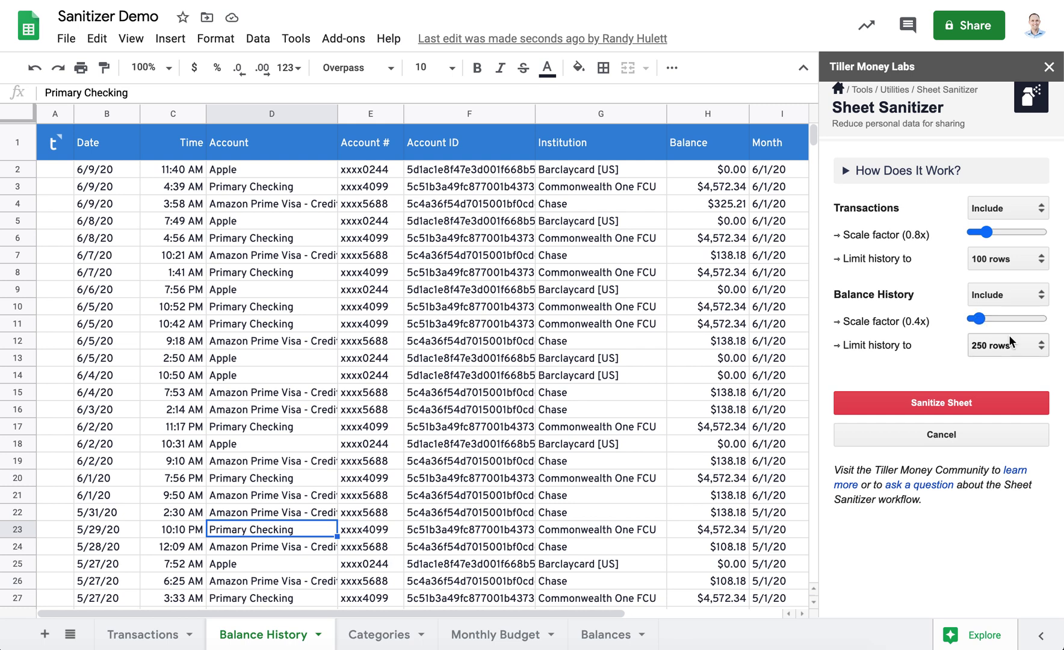
click(992, 348)
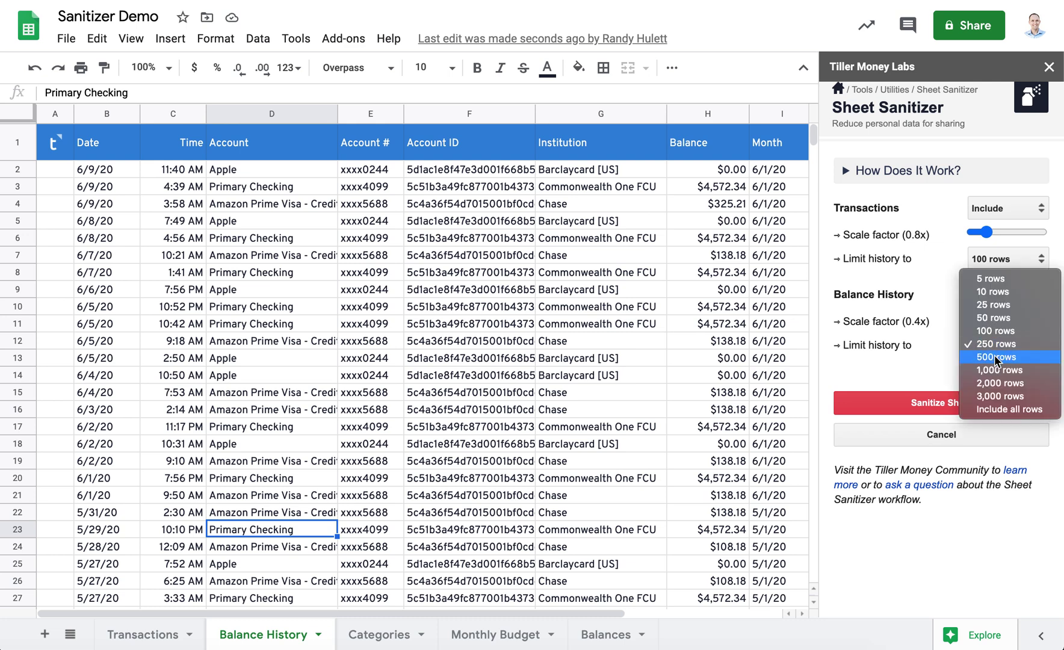
click(996, 357)
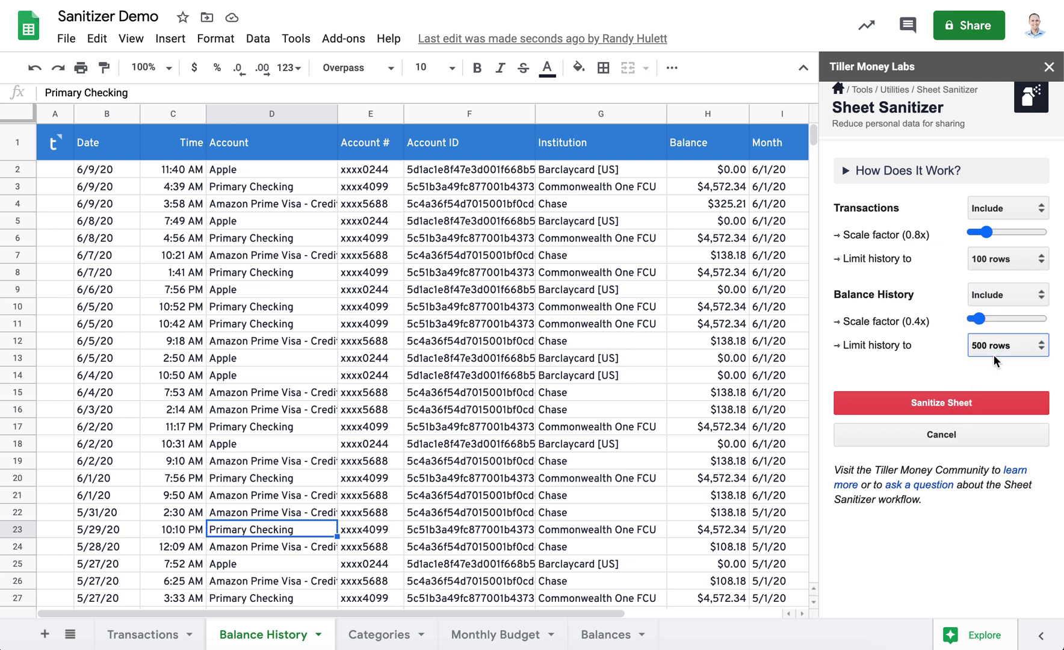
click(914, 400)
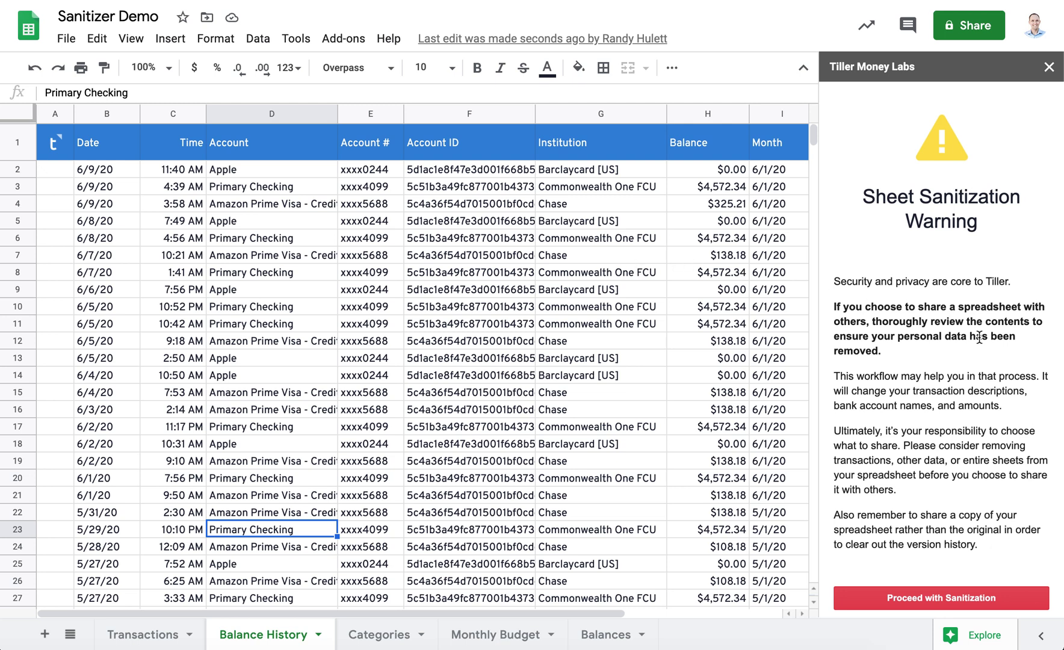
- Read through the privacy warning and proceed with the sanitization
scroll(978, 335, down, 2)
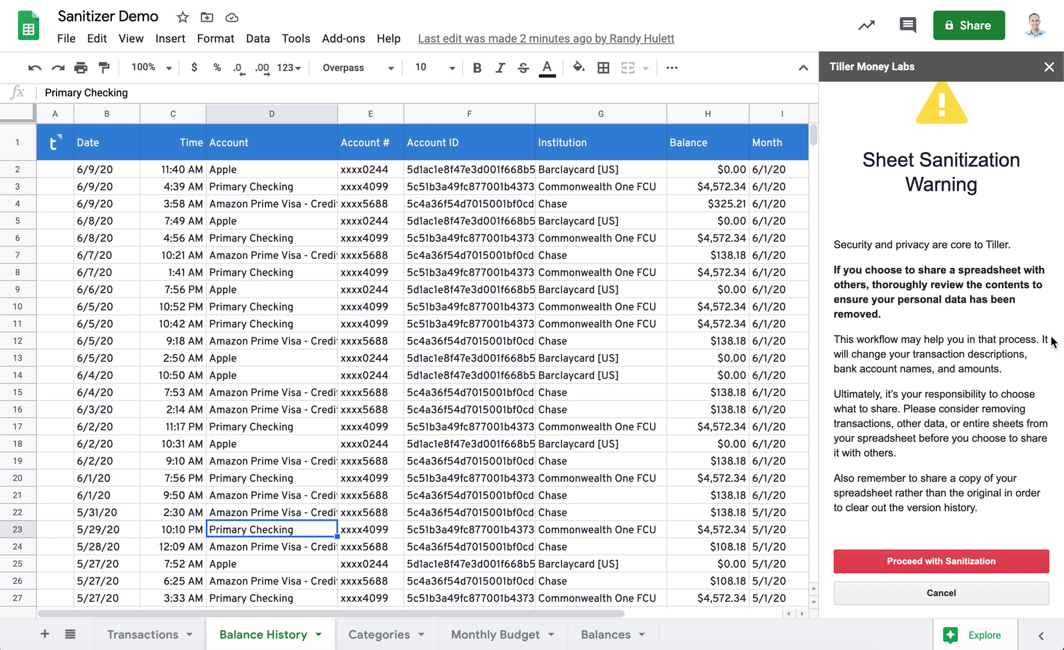
scroll(977, 550, down, 1)
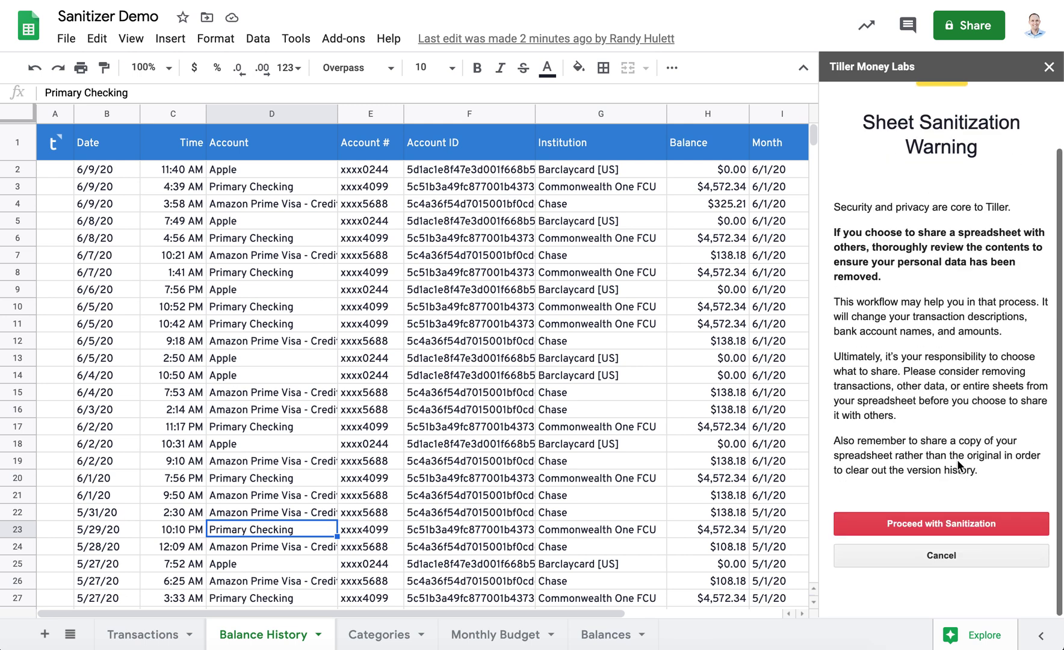
click(943, 523)
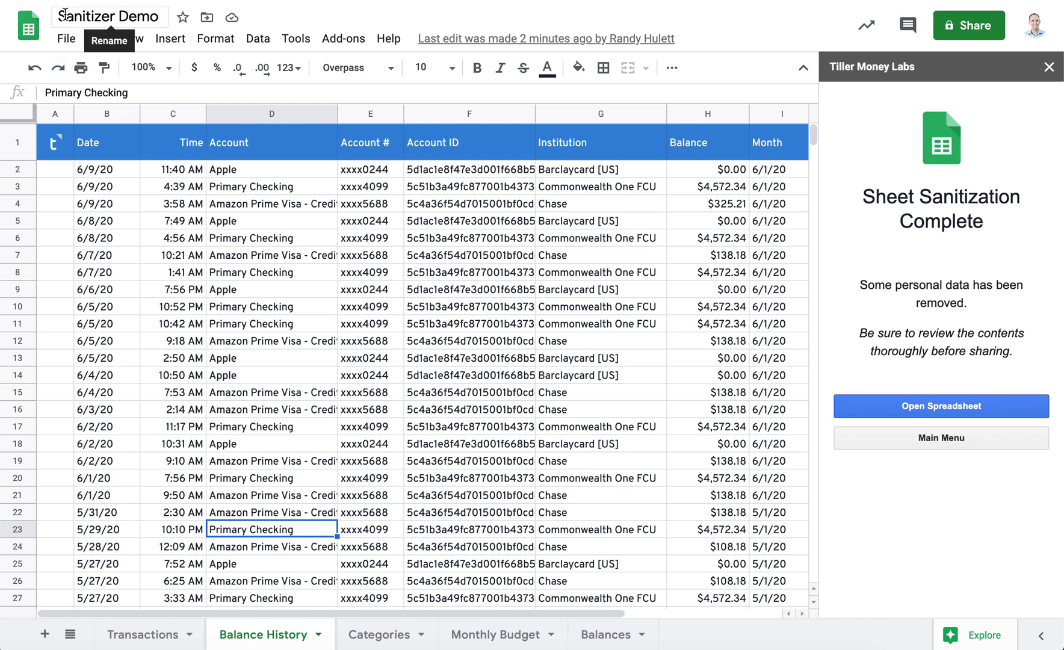
- Open the Sanitizer Demo FOR SHARING copy, delete its Help sheet, and return to Transactions
click(946, 409)
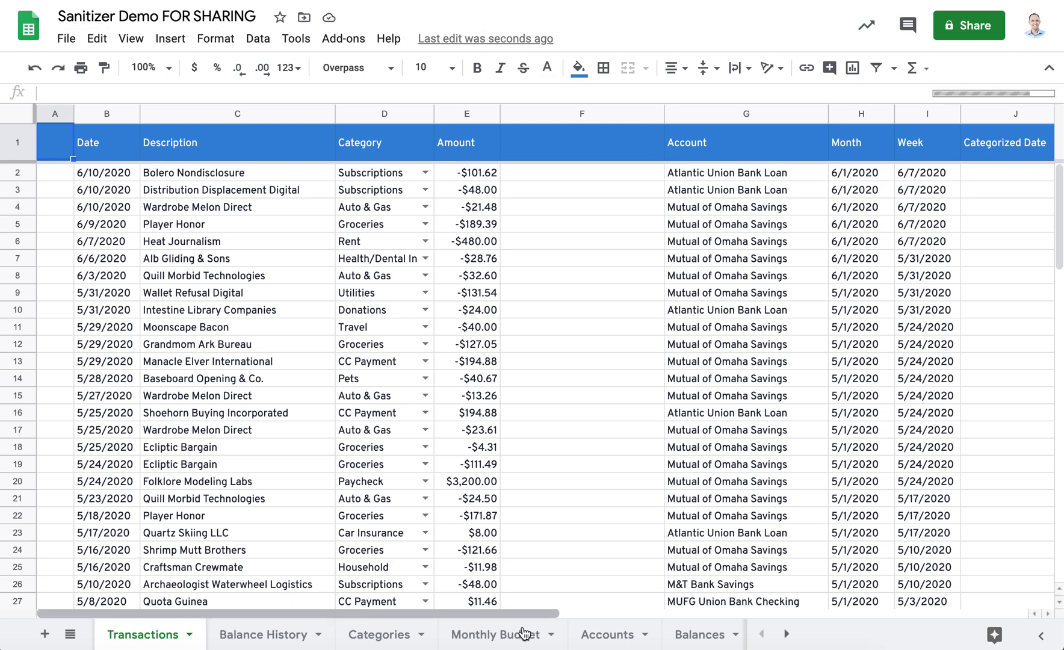
scroll(527, 634, right, 2)
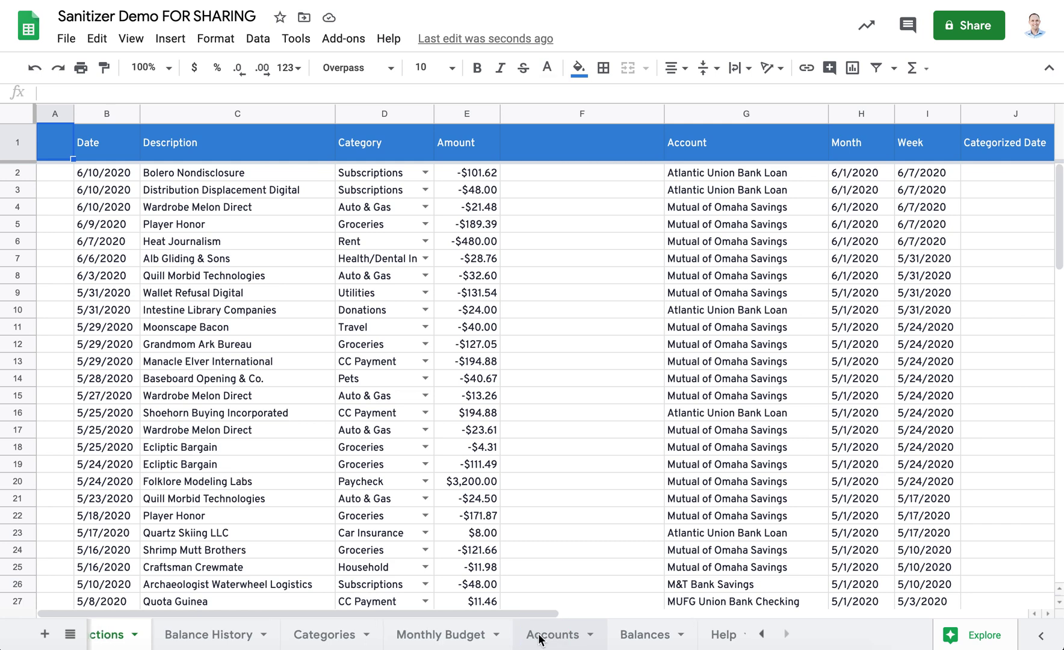
right_click(540, 639)
click(722, 636)
right_click(725, 637)
click(726, 352)
click(693, 363)
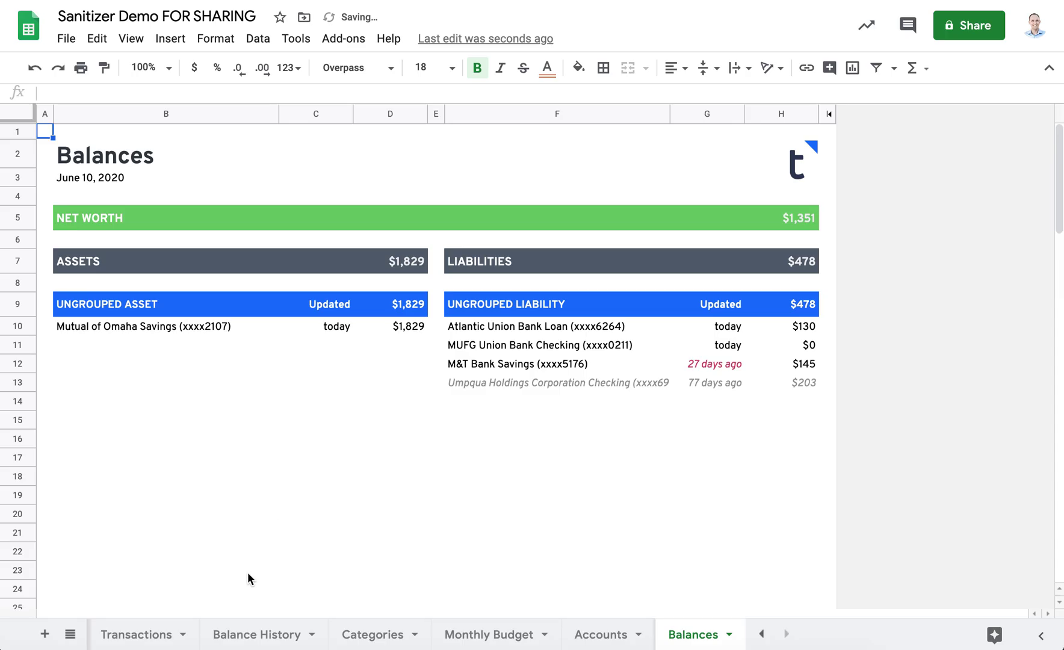
click(127, 635)
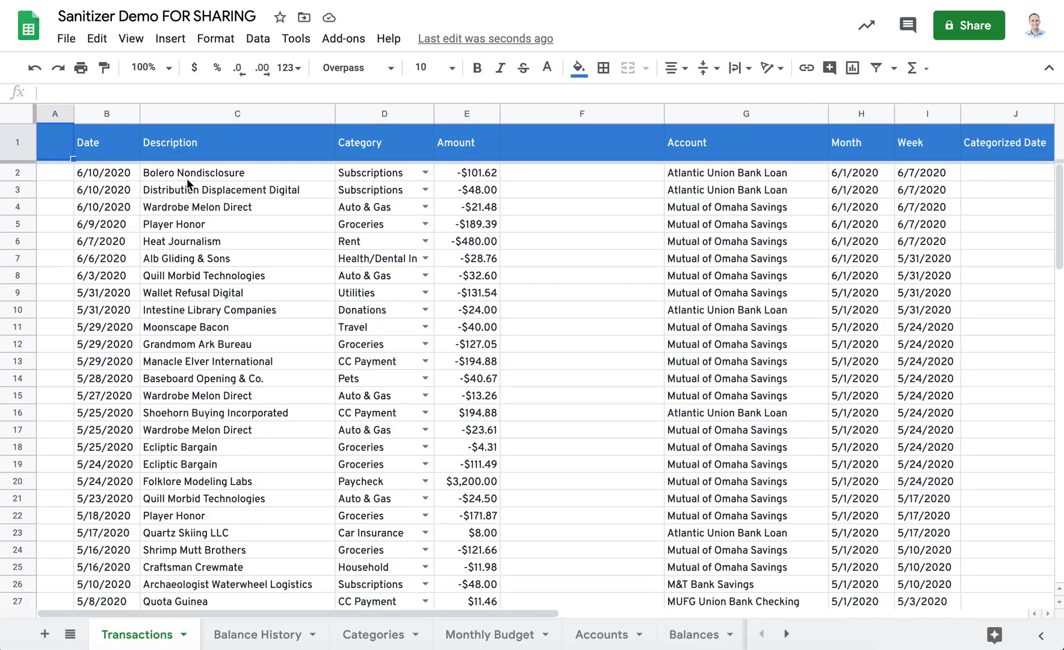
drag(194, 177, 188, 240)
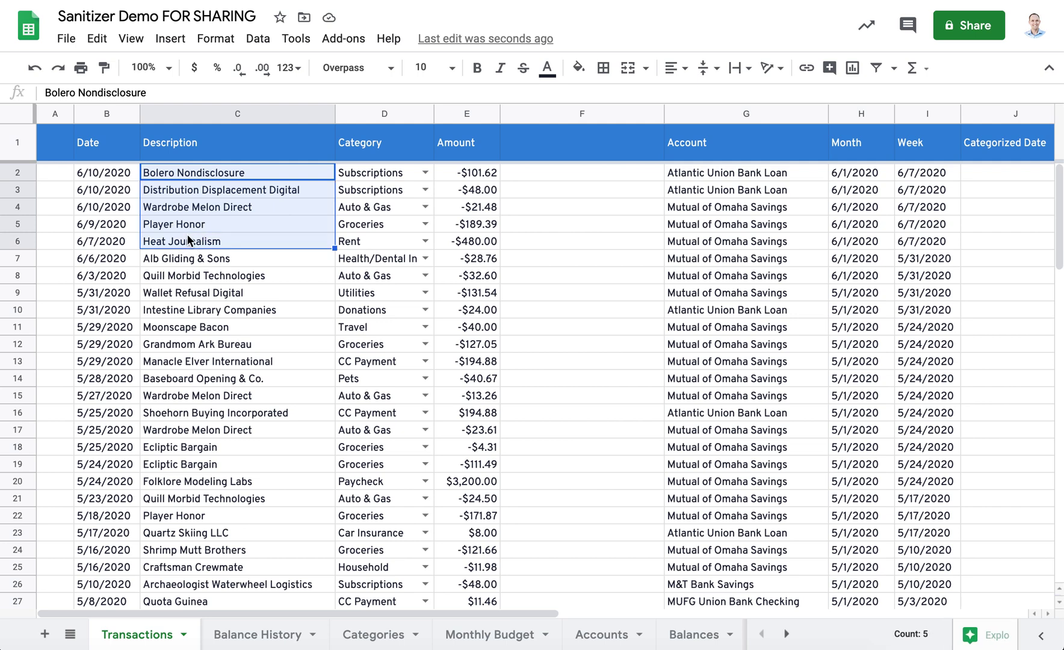
click(179, 462)
drag(179, 461, 180, 463)
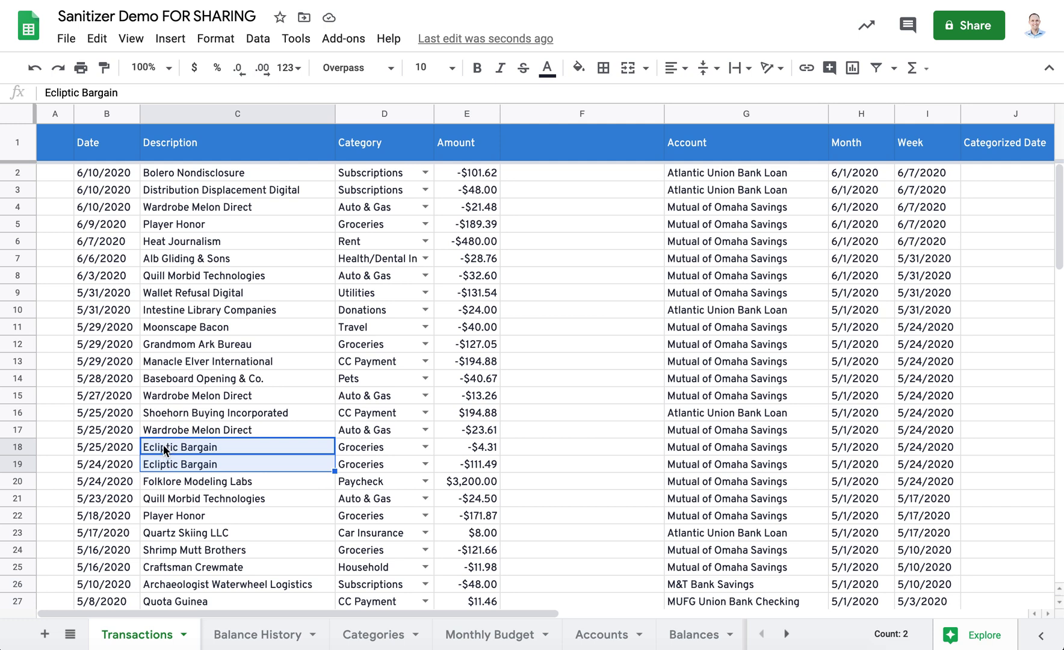
drag(163, 445, 161, 464)
drag(486, 450, 470, 467)
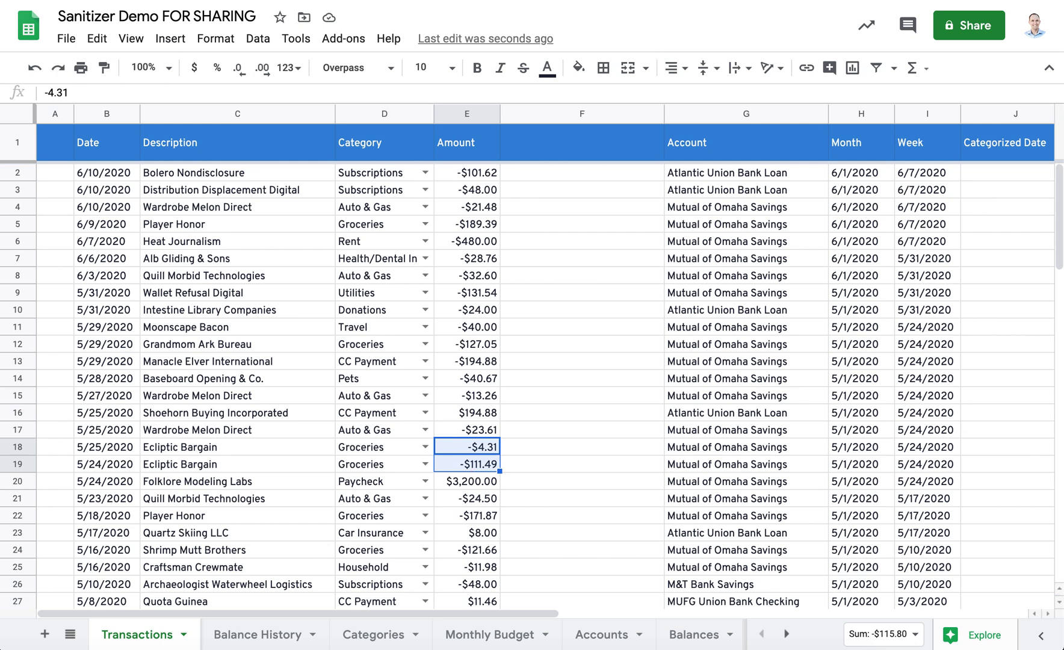
drag(1054, 234, 1052, 557)
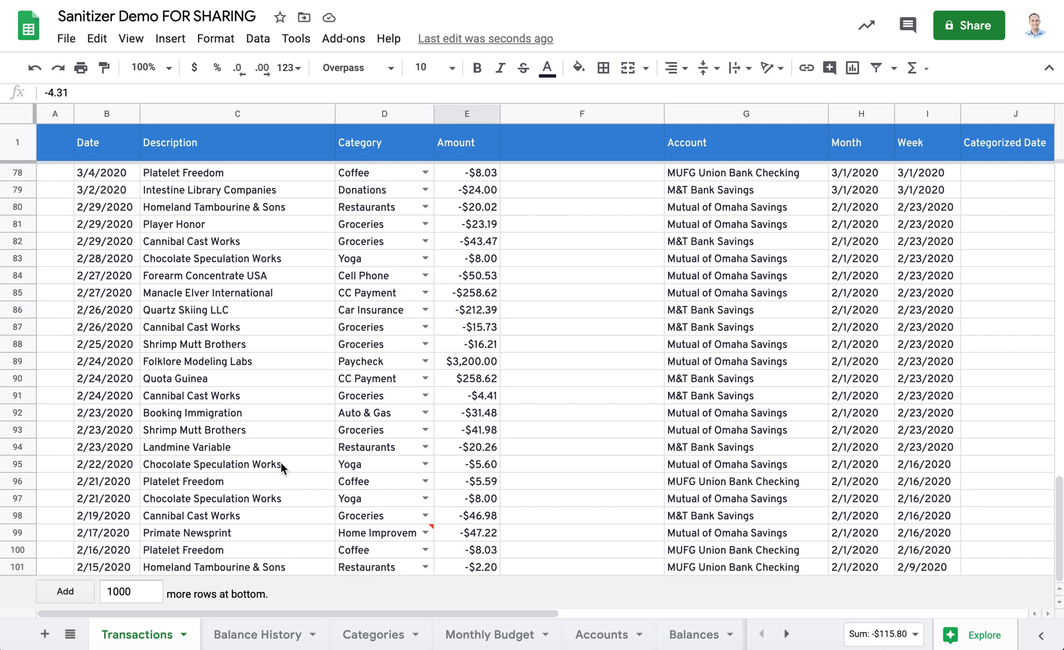
- On Balance History, select the randomized accounts, account numbers, IDs, institutions and scaled balances
click(272, 639)
drag(251, 190, 249, 289)
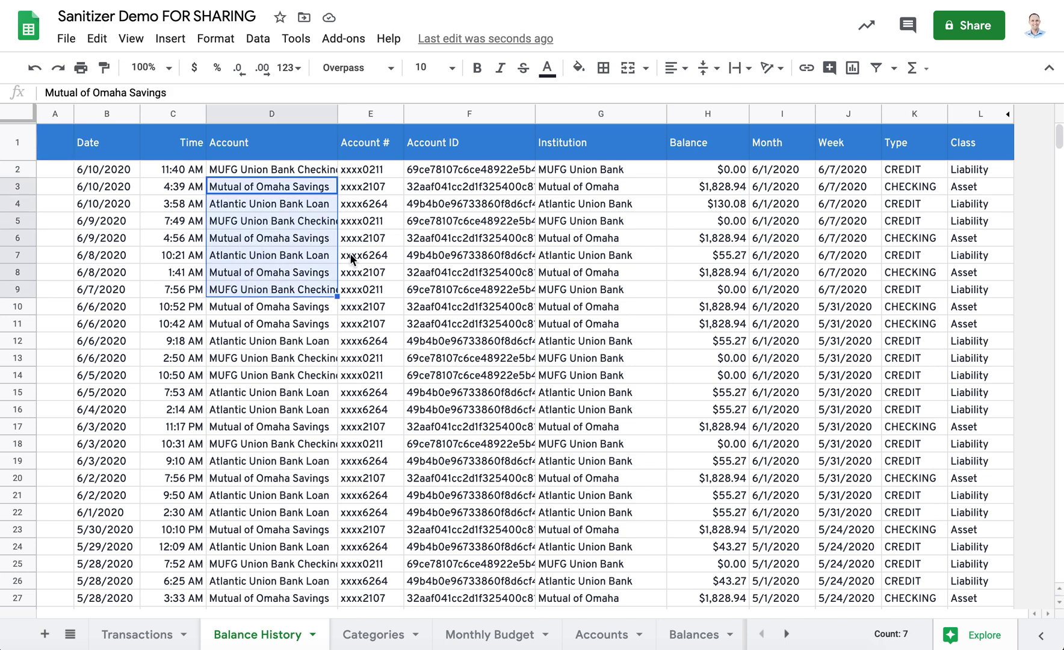
drag(376, 205, 371, 306)
drag(482, 204, 482, 290)
drag(605, 204, 632, 283)
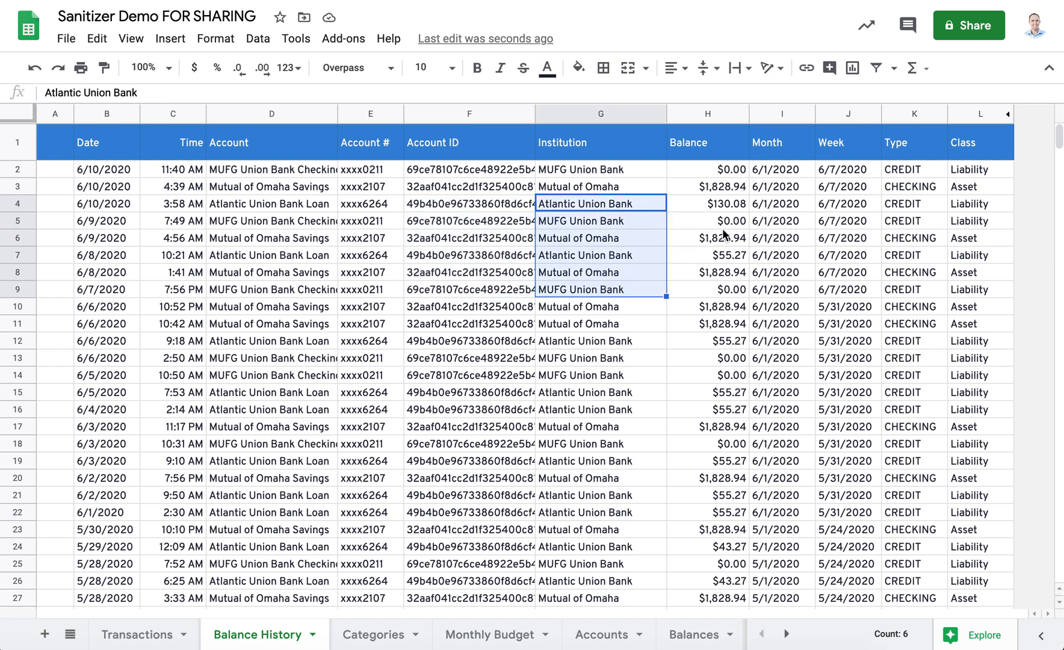
drag(722, 220, 712, 311)
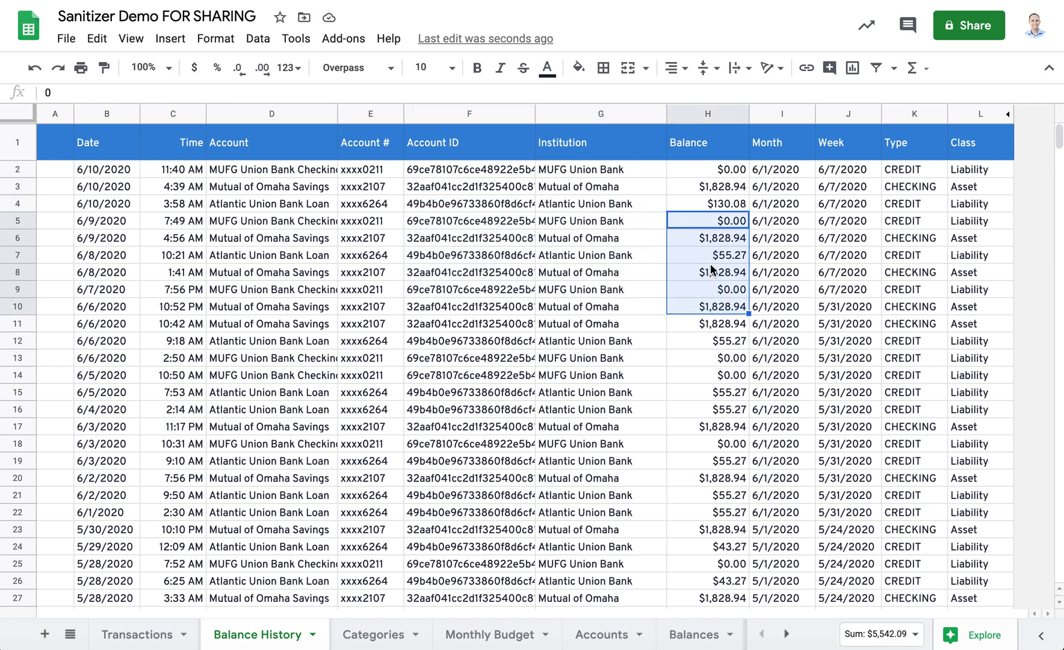